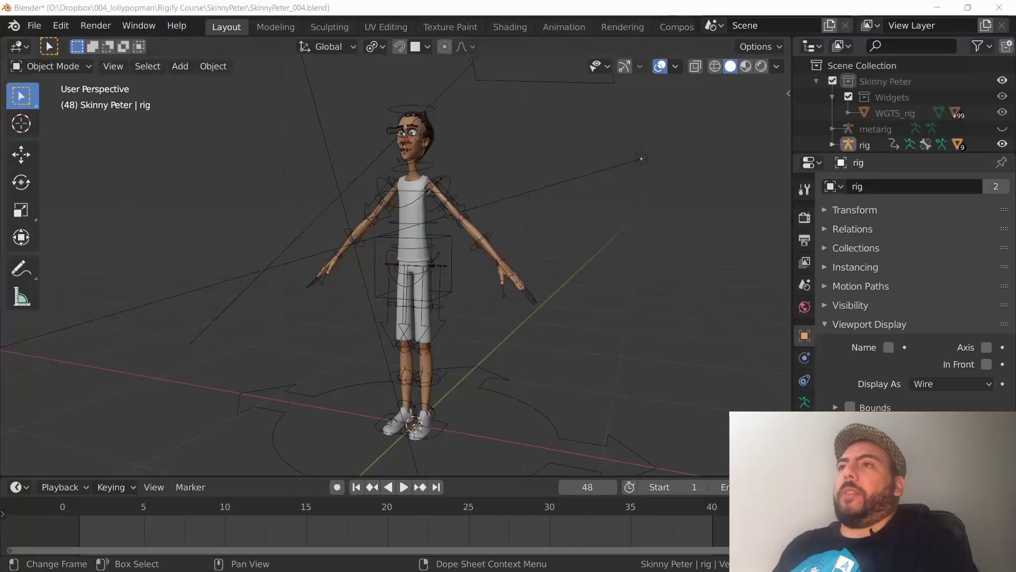
Select the rig, enlarge the Outliner panel and collapse the Cinematography collection
{"action": "left_click", "coordinate": [866, 145]}
{"action": "left_click_drag", "start_coordinate": [877, 152], "coordinate": [878, 286]}
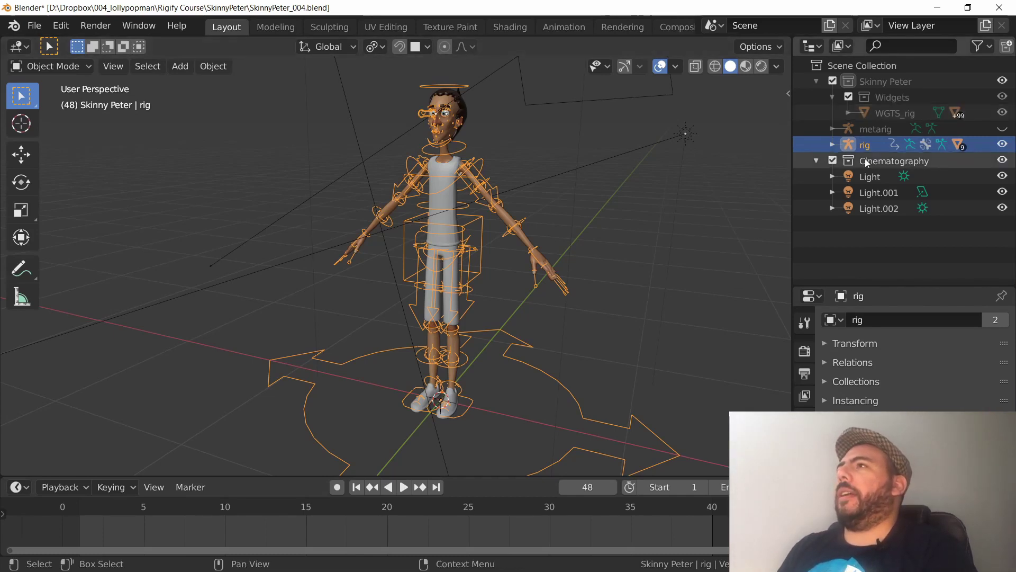
{"action": "left_click", "coordinate": [817, 160]}
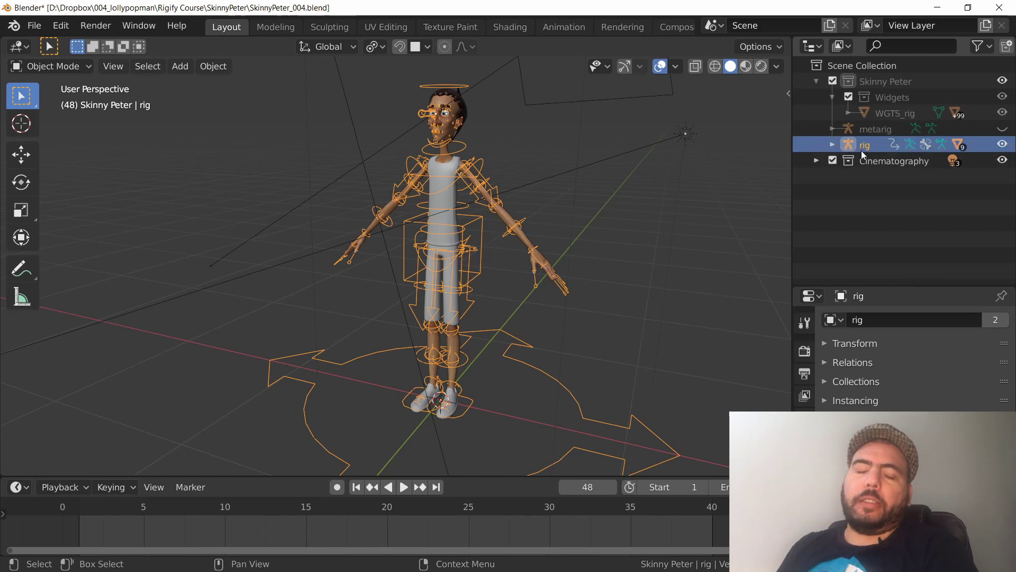
Expand the rig and scroll through its children to inspect them
{"action": "left_click", "coordinate": [834, 144]}
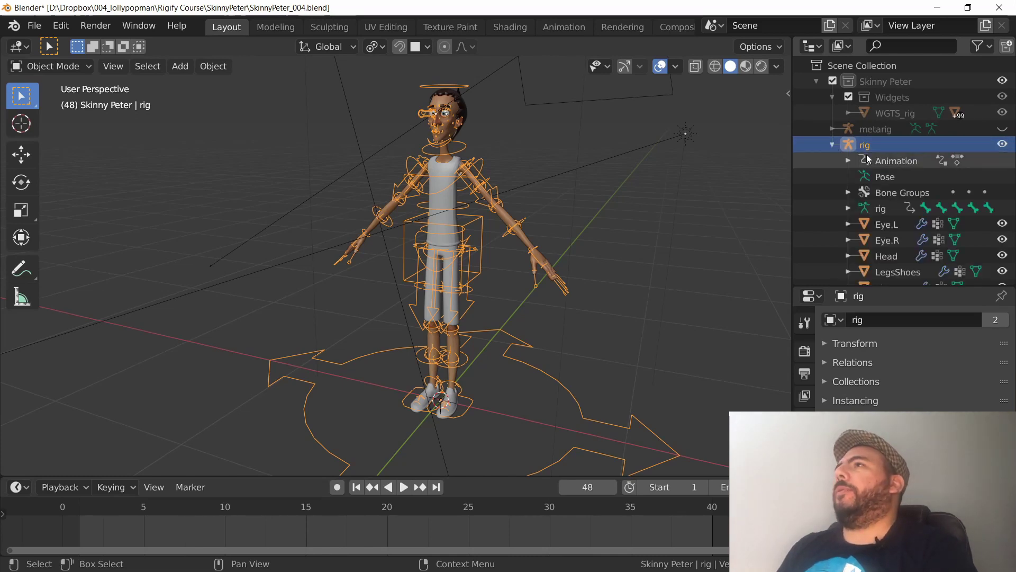
{"action": "scroll", "coordinate": [846, 92], "scroll_direction": "down", "scroll_amount": 4}
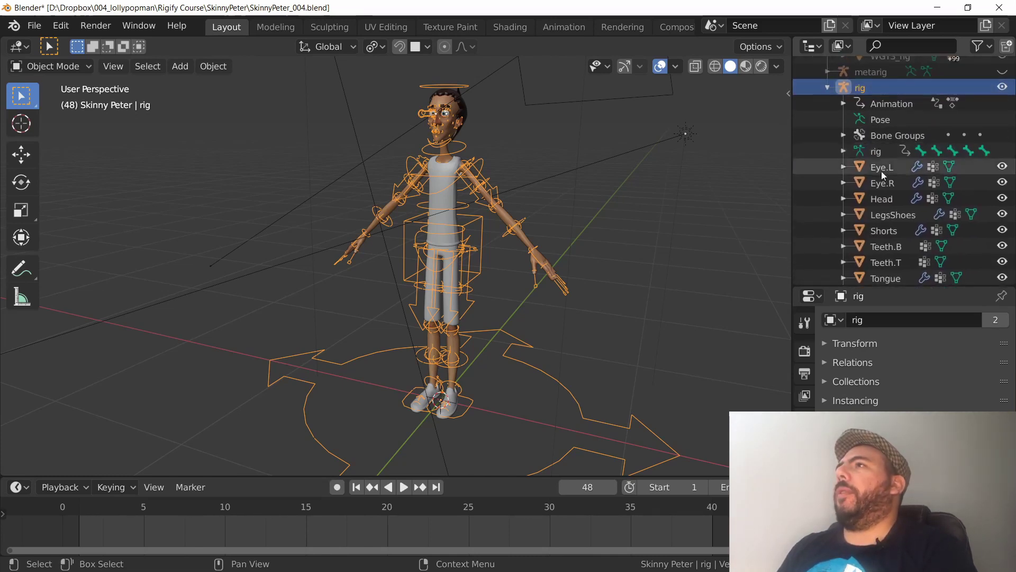
{"action": "scroll", "coordinate": [880, 159], "scroll_direction": "down", "scroll_amount": 3}
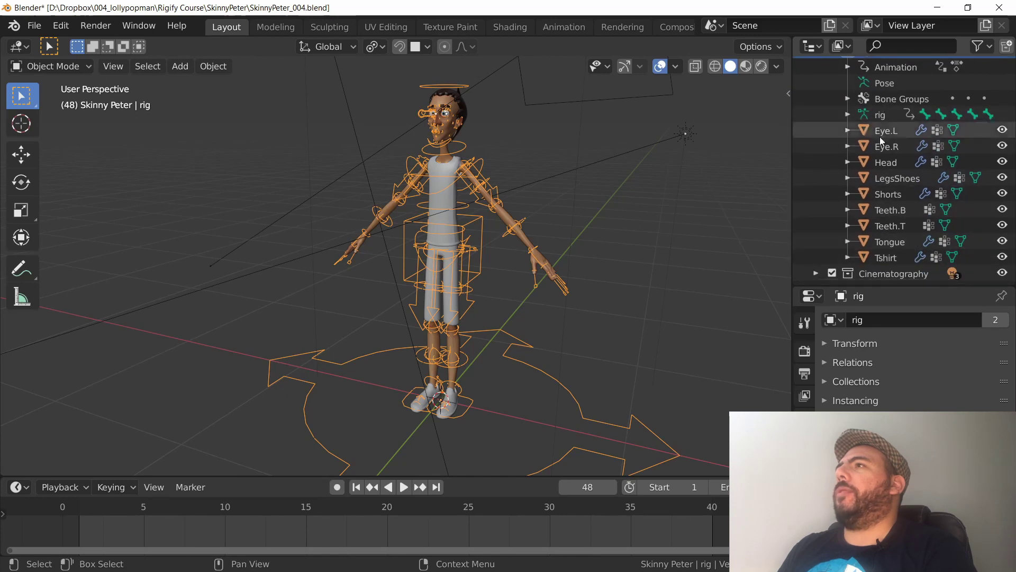
{"action": "scroll", "coordinate": [880, 137], "scroll_direction": "up", "scroll_amount": 6}
Collapse the rig and Widgets entries inside the Skinny Peter collection
{"action": "left_click", "coordinate": [828, 145]}
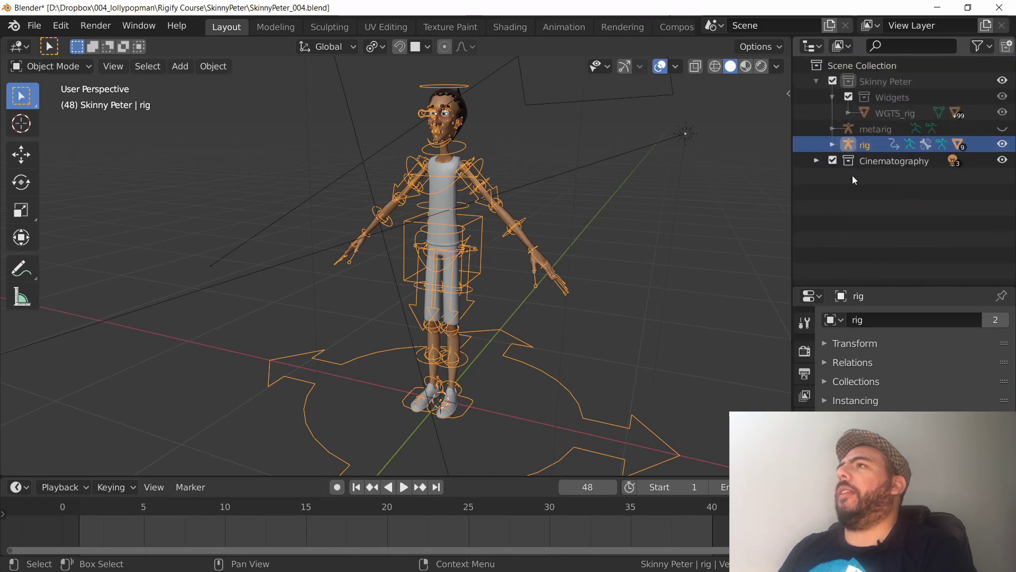
{"action": "left_click", "coordinate": [853, 81]}
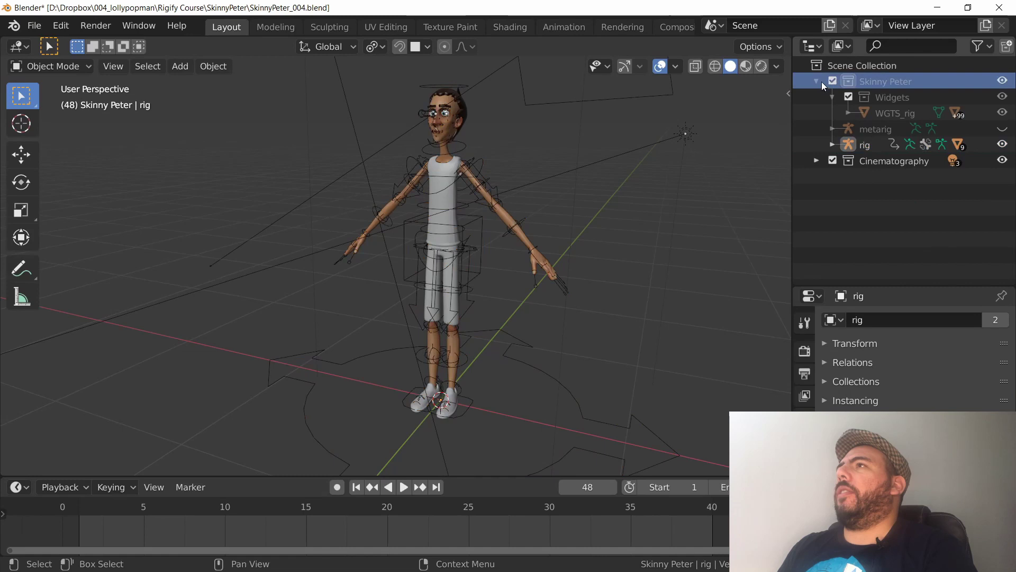
{"action": "left_click", "coordinate": [874, 97]}
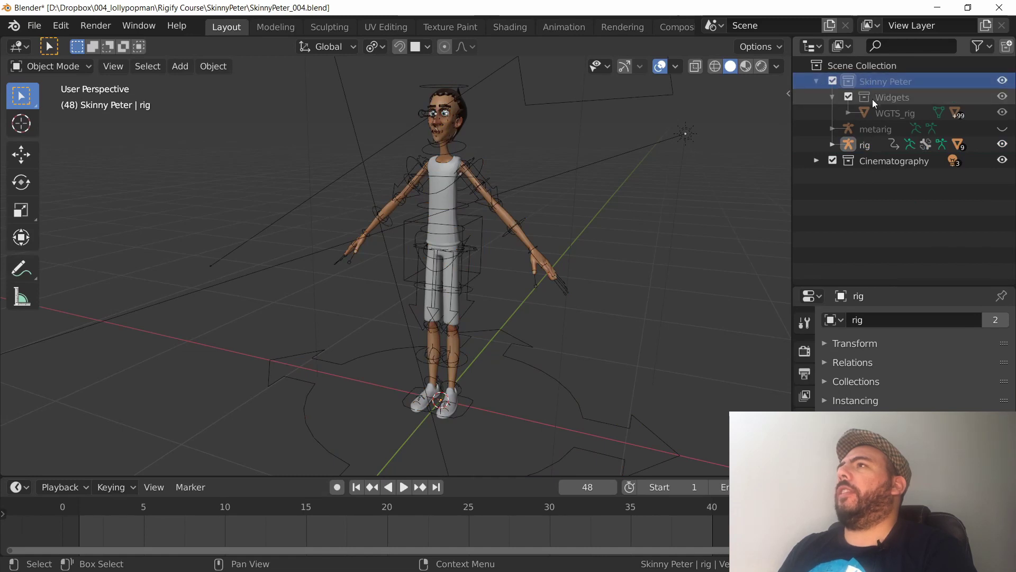
{"action": "key", "text": "Left"}
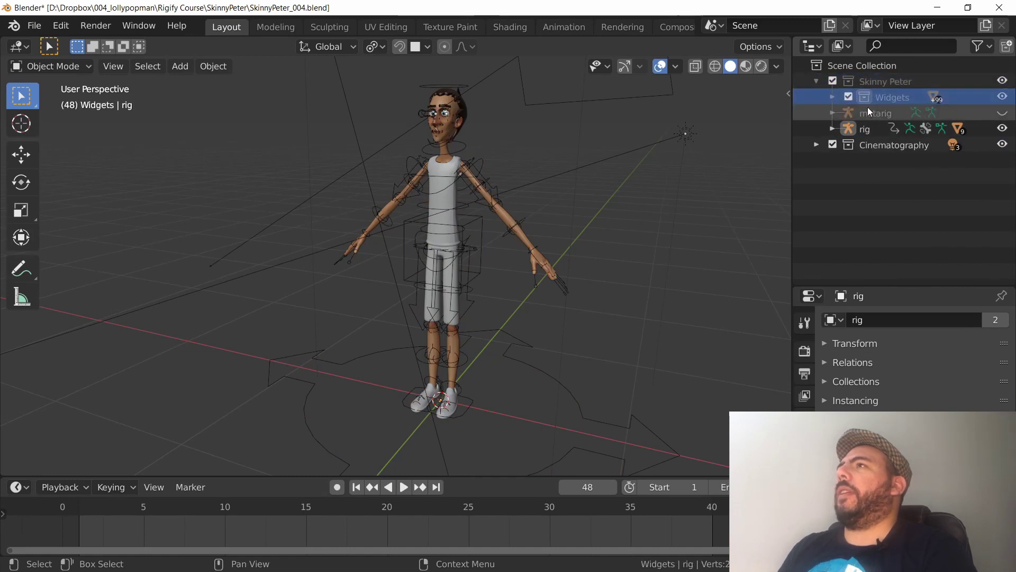
Unhide the metarig so its bones appear in the viewport
{"action": "left_click", "coordinate": [832, 113]}
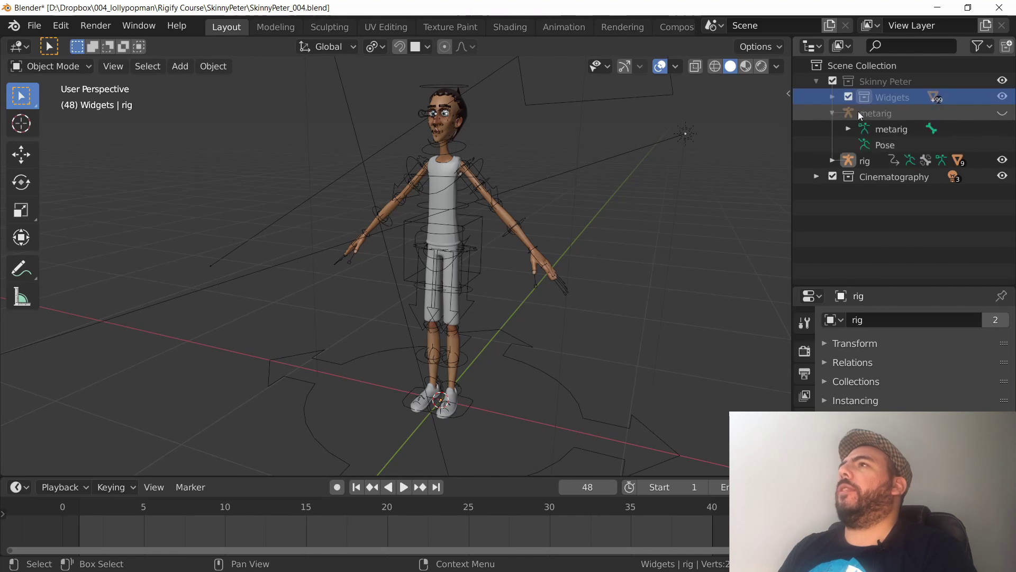
{"action": "left_click", "coordinate": [1003, 113]}
{"action": "left_click", "coordinate": [832, 112]}
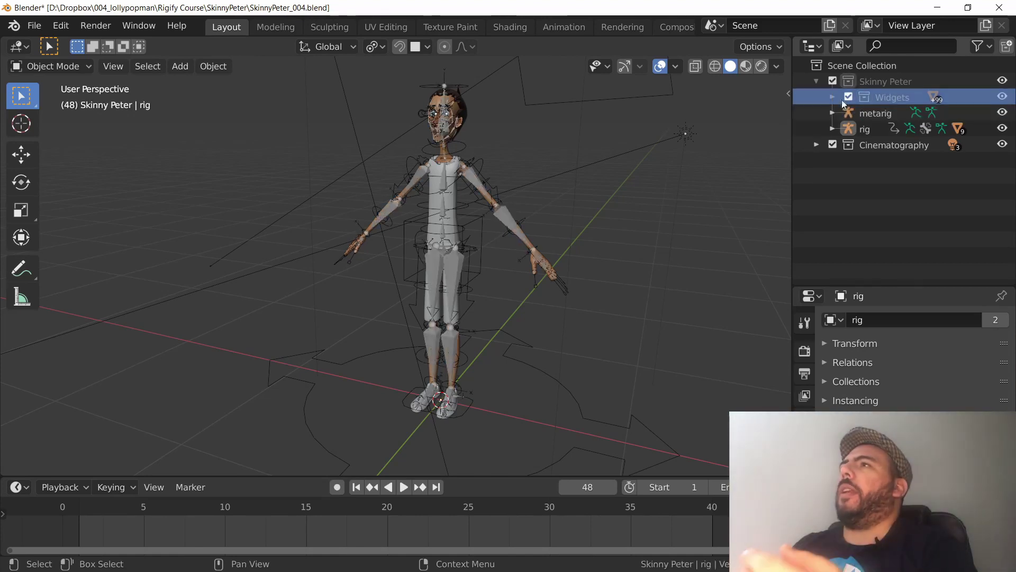
Move the Widgets collection out of Skinny Peter into the Scene Collection
{"action": "left_click", "coordinate": [866, 80]}
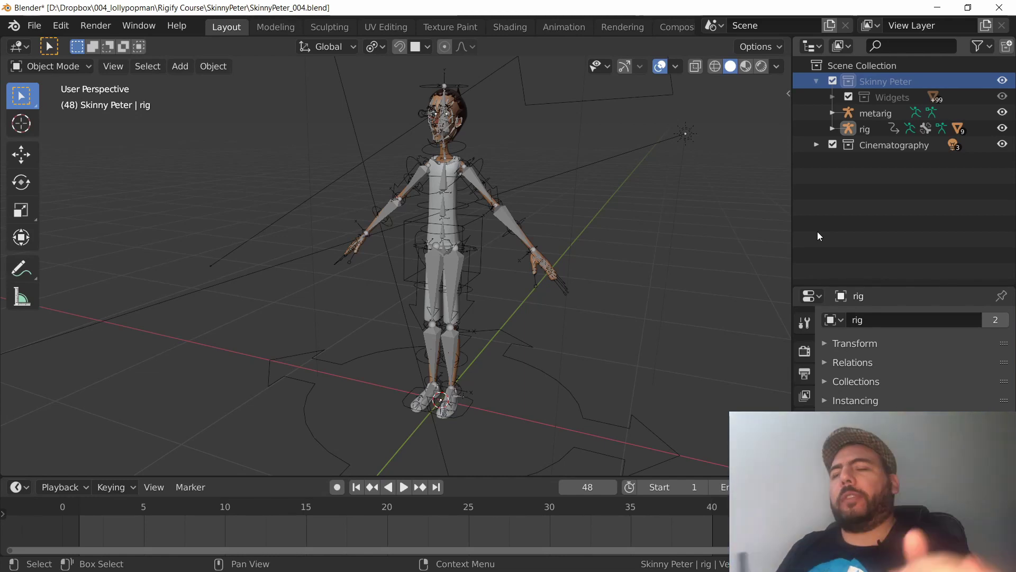
{"action": "left_click", "coordinate": [889, 97]}
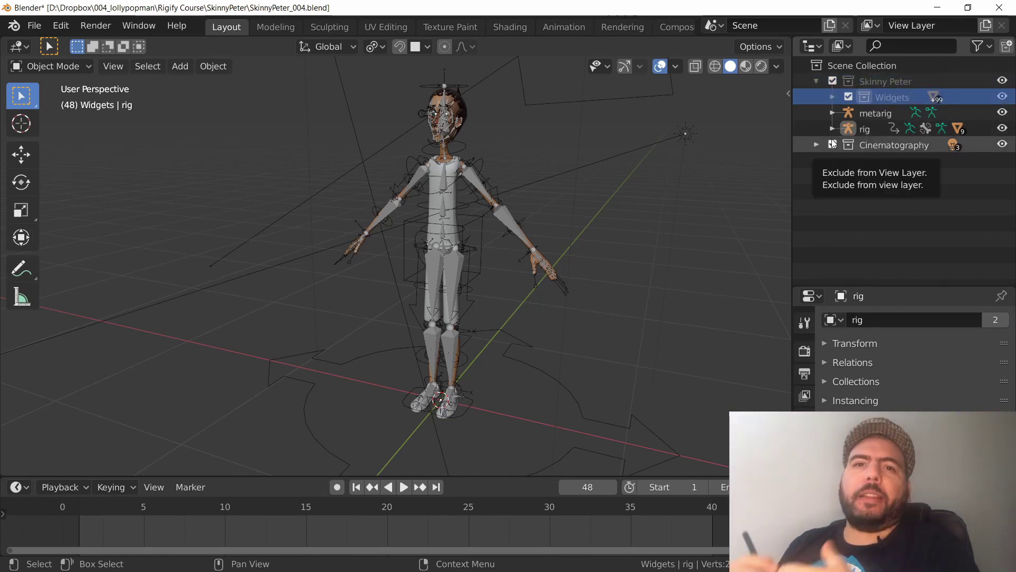
{"action": "left_click_drag", "start_coordinate": [891, 97], "coordinate": [865, 204]}
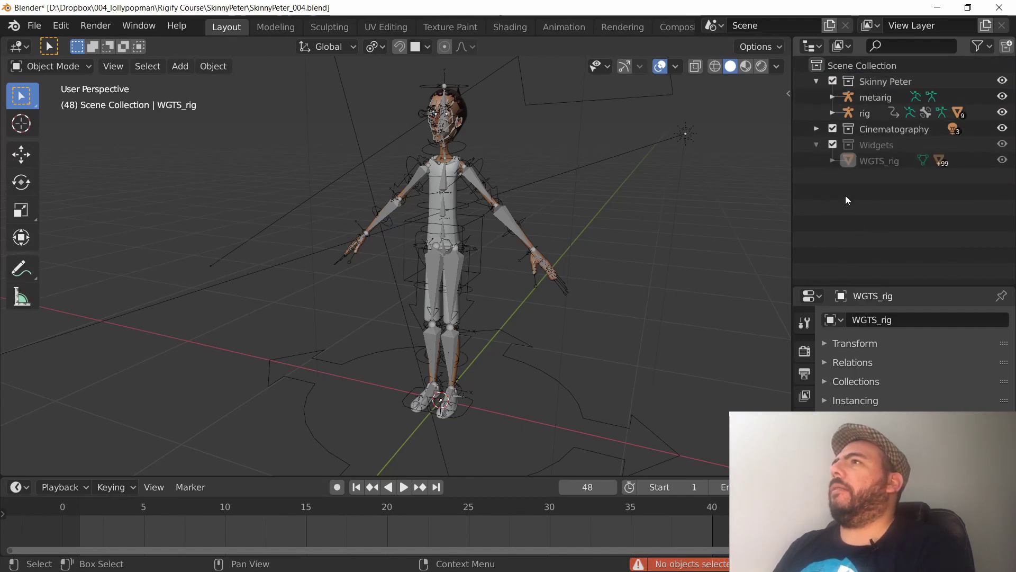
Move the metarig to the Scene Collection and add a new collection named TRASH
{"action": "left_click", "coordinate": [855, 96]}
{"action": "left_click_drag", "start_coordinate": [854, 94], "coordinate": [822, 213]}
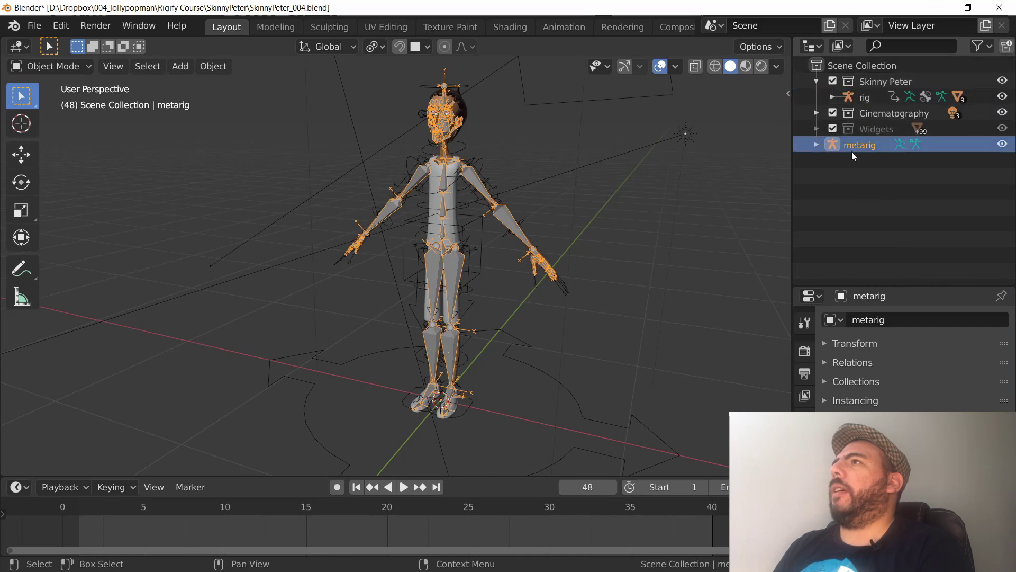
{"action": "left_click", "coordinate": [867, 81]}
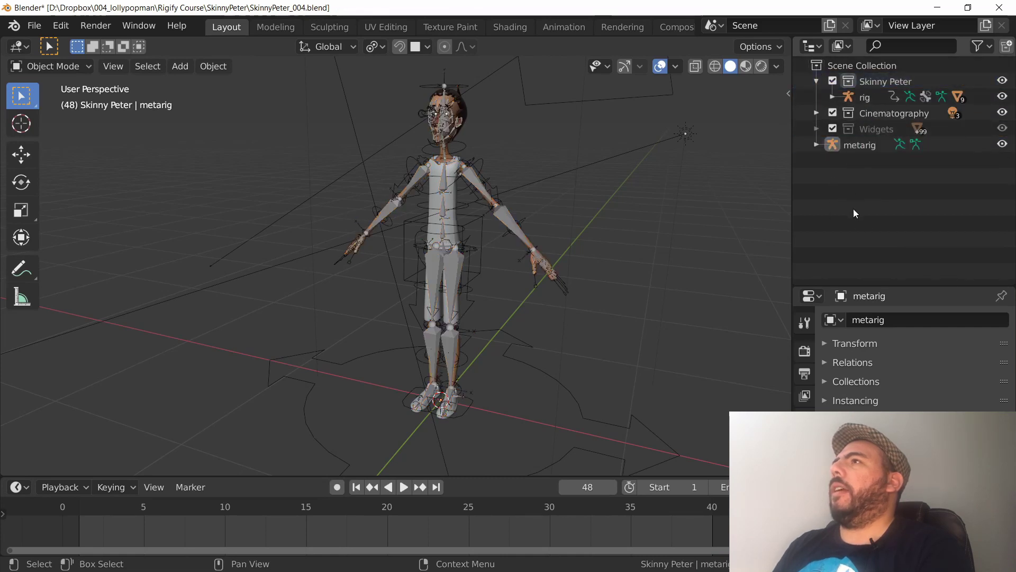
{"action": "right_click", "coordinate": [857, 188]}
{"action": "left_click", "coordinate": [858, 192]}
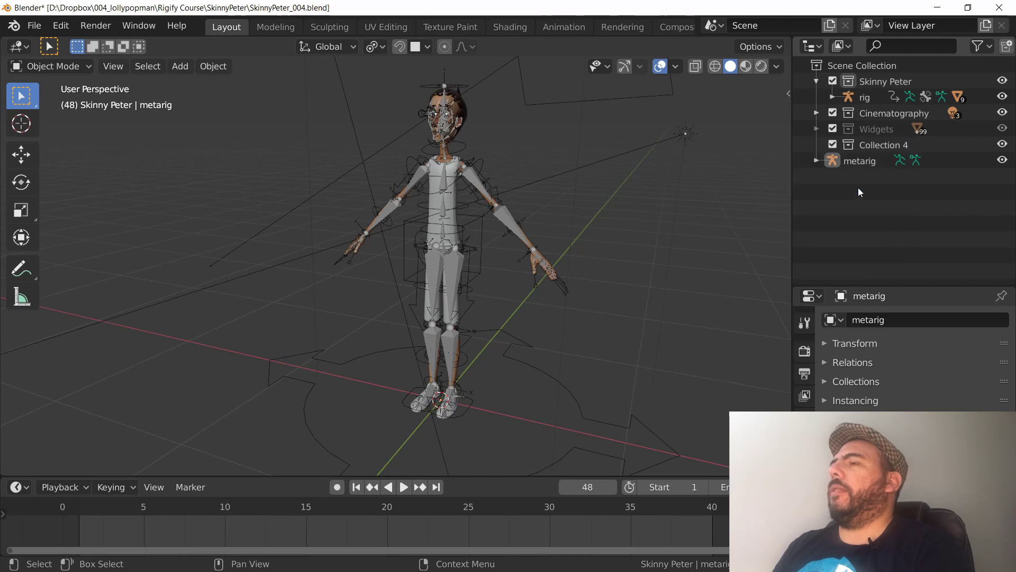
{"action": "double_click", "coordinate": [889, 144]}
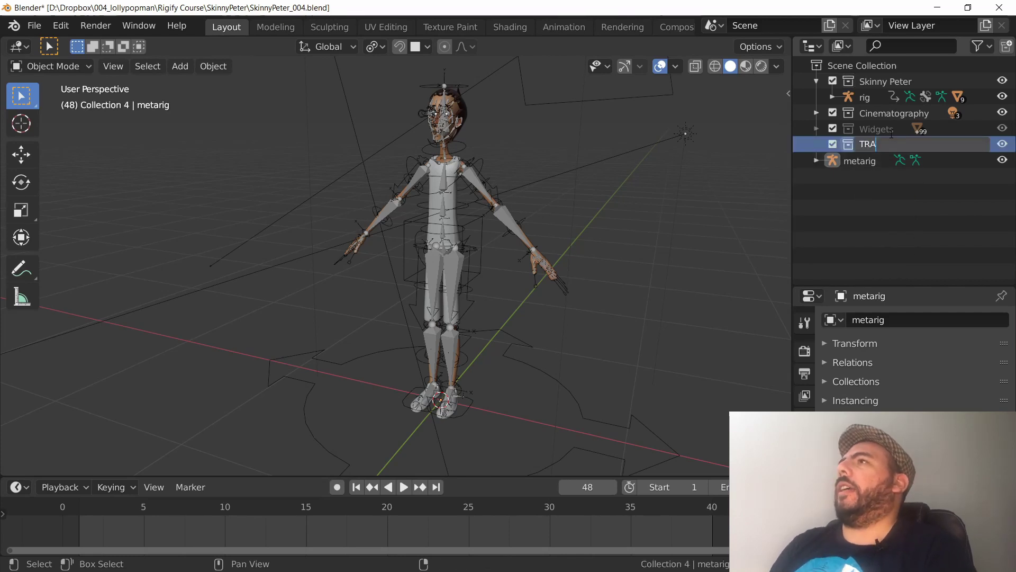
{"action": "key", "text": "Return"}
Put metarig, Widgets and Cinematography into TRASH, collapse it, and expand the rig
{"action": "mouse_move", "coordinate": [860, 160]}
{"action": "left_mouse_down"}
{"action": "mouse_move", "coordinate": [868, 144]}
{"action": "mouse_move", "coordinate": [858, 143]}
{"action": "left_mouse_up"}
{"action": "left_click", "coordinate": [875, 129]}
{"action": "left_click", "coordinate": [875, 114], "text": "shift"}
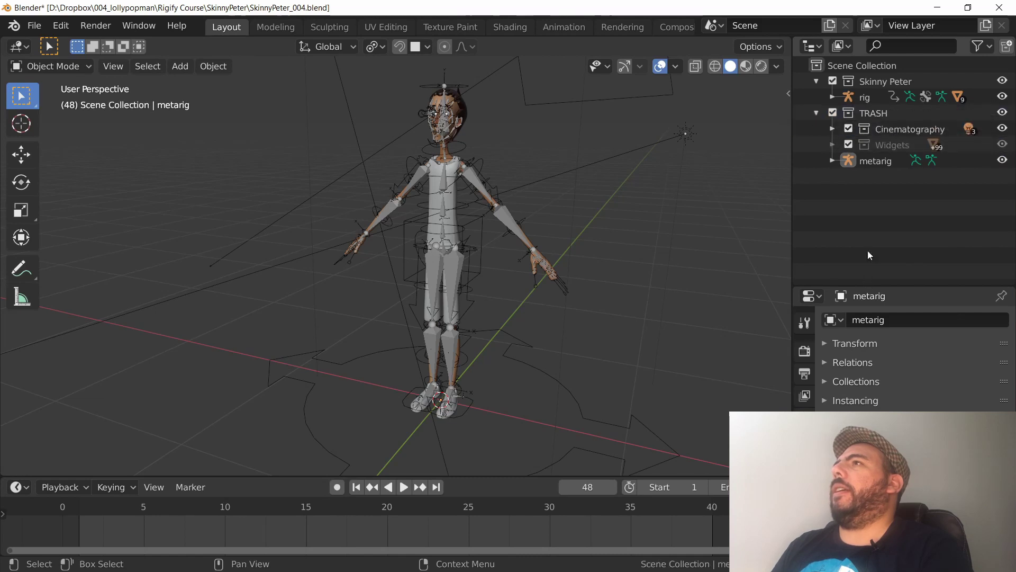
{"action": "left_click", "coordinate": [868, 250]}
{"action": "left_click", "coordinate": [814, 113]}
{"action": "left_click", "coordinate": [865, 97]}
{"action": "left_click", "coordinate": [832, 97]}
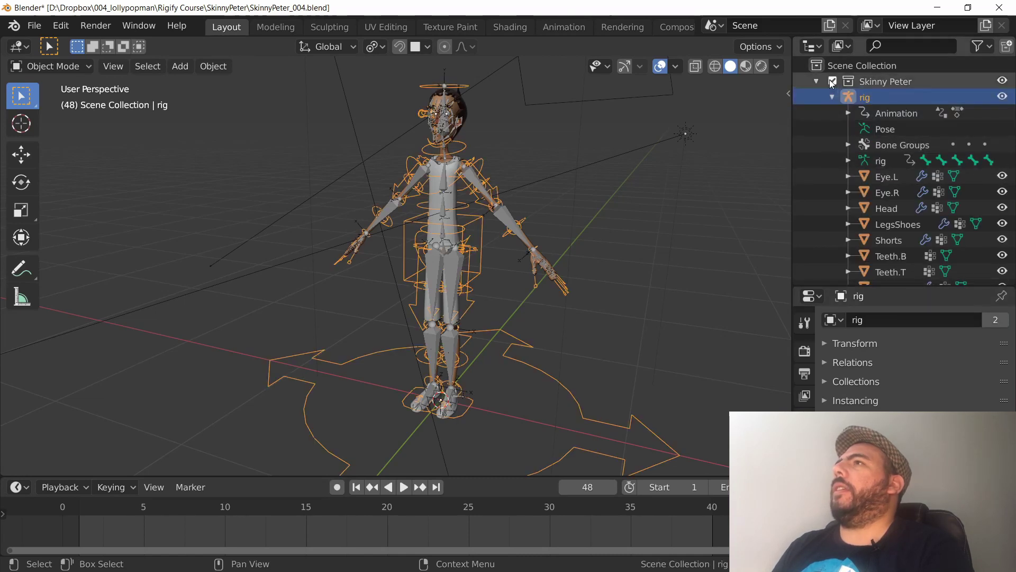
Hide the rig armature from the viewport, leaving the character's meshes visible
{"action": "left_click", "coordinate": [833, 97]}
{"action": "key", "text": "alt+a"}
{"action": "middle_click_drag", "start_coordinate": [661, 201], "coordinate": [492, 189]}
{"action": "left_click", "coordinate": [1003, 97]}
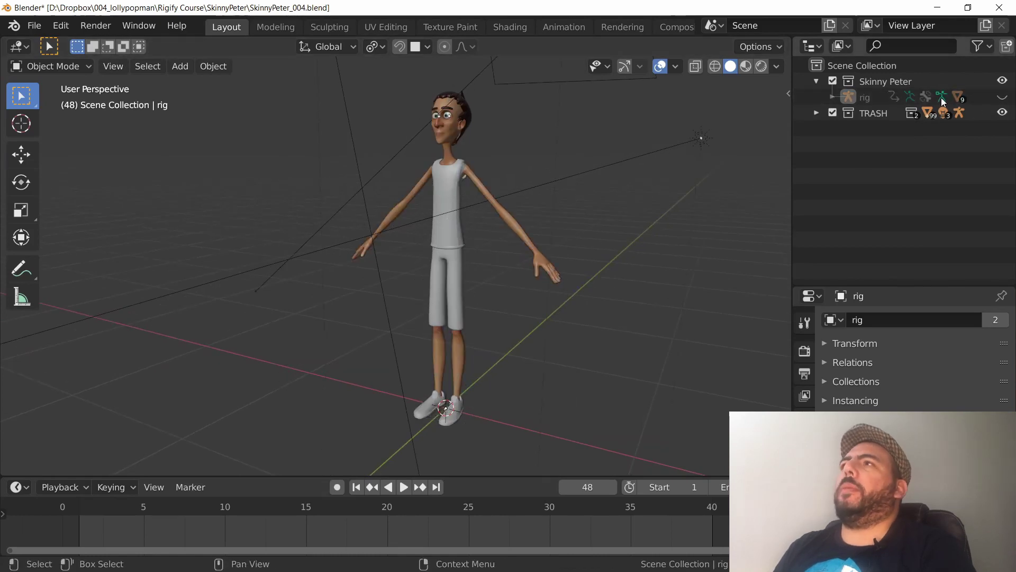
{"action": "middle_click_drag", "start_coordinate": [472, 249], "coordinate": [446, 168]}
{"action": "left_click", "coordinate": [446, 167]}
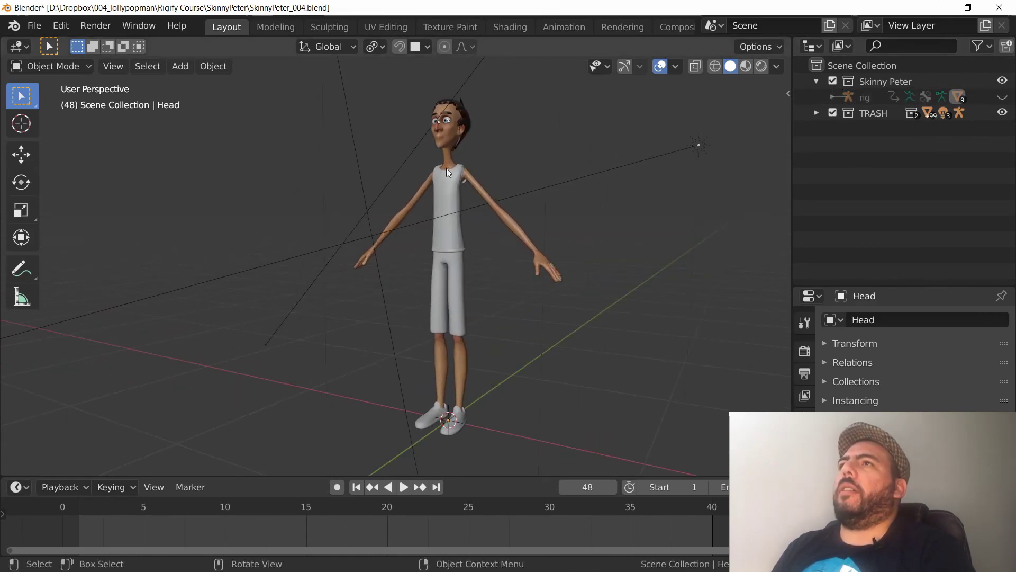
Save the file as SkinnyPeter_ReadytoLink.blend and start a new General scene
{"action": "left_click", "coordinate": [34, 26]}
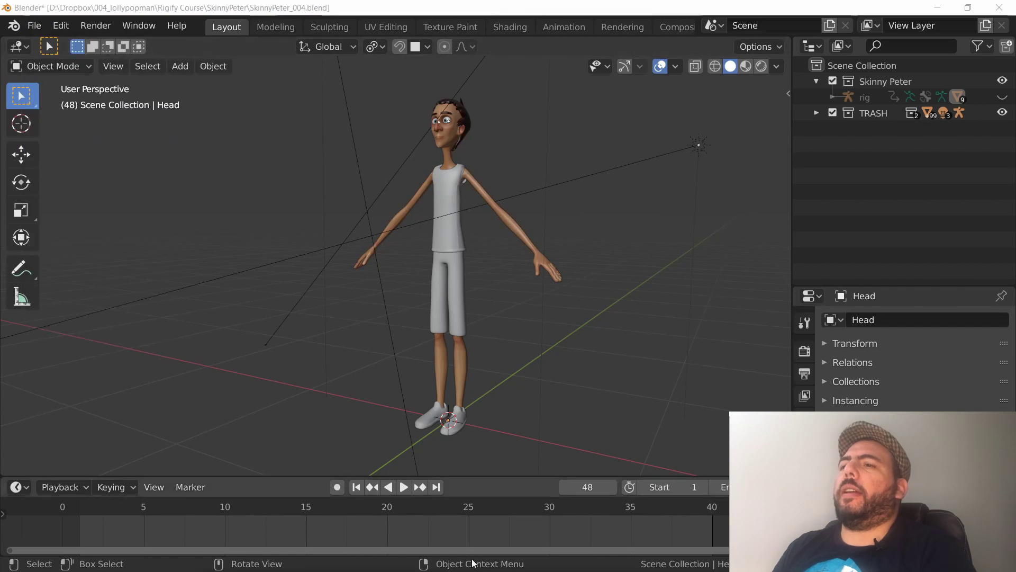
{"action": "key", "text": "ctrl+shift+s"}
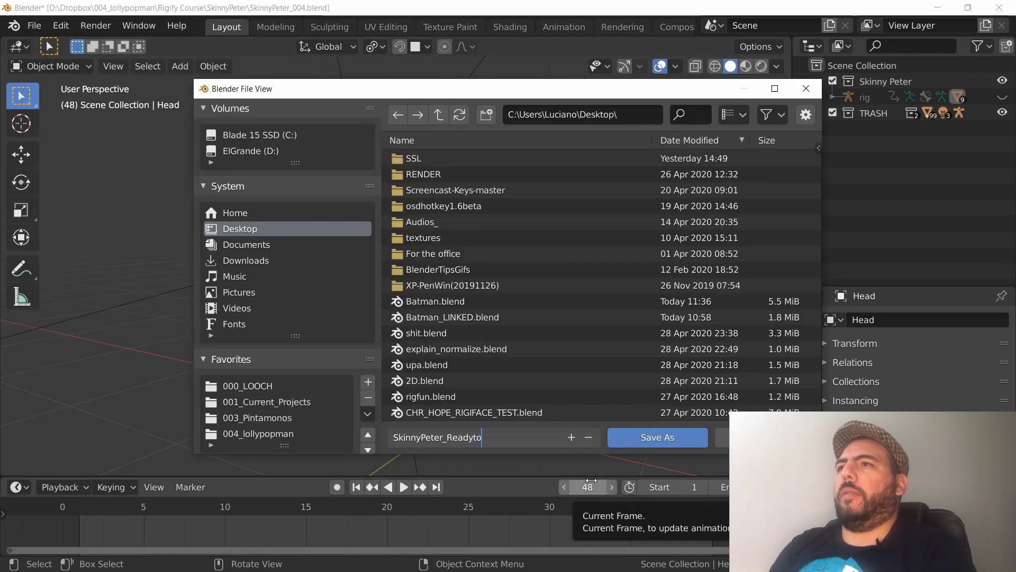
{"action": "type", "text": "k"}
{"action": "key", "text": "Return"}
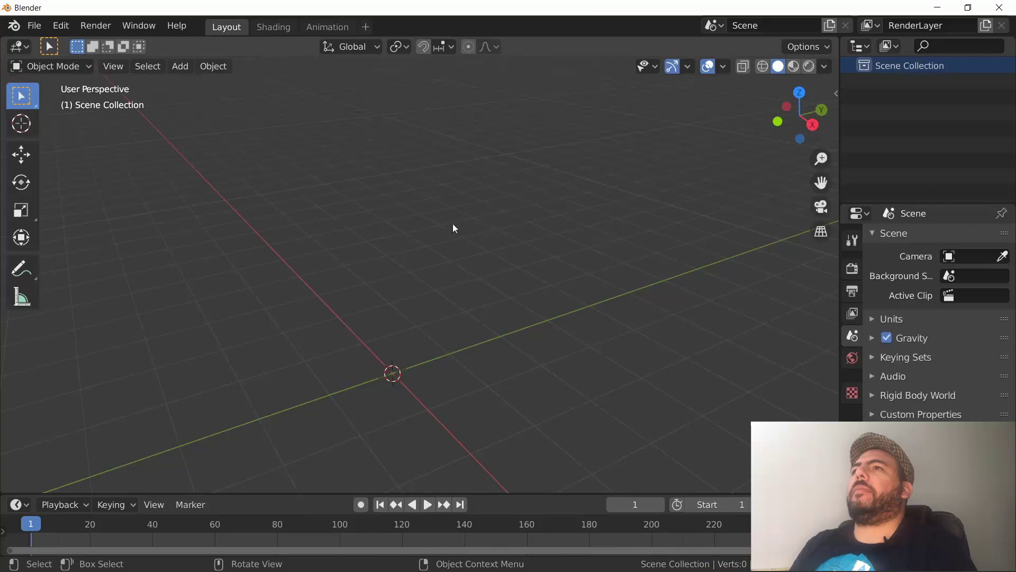
{"action": "left_click", "coordinate": [42, 27]}
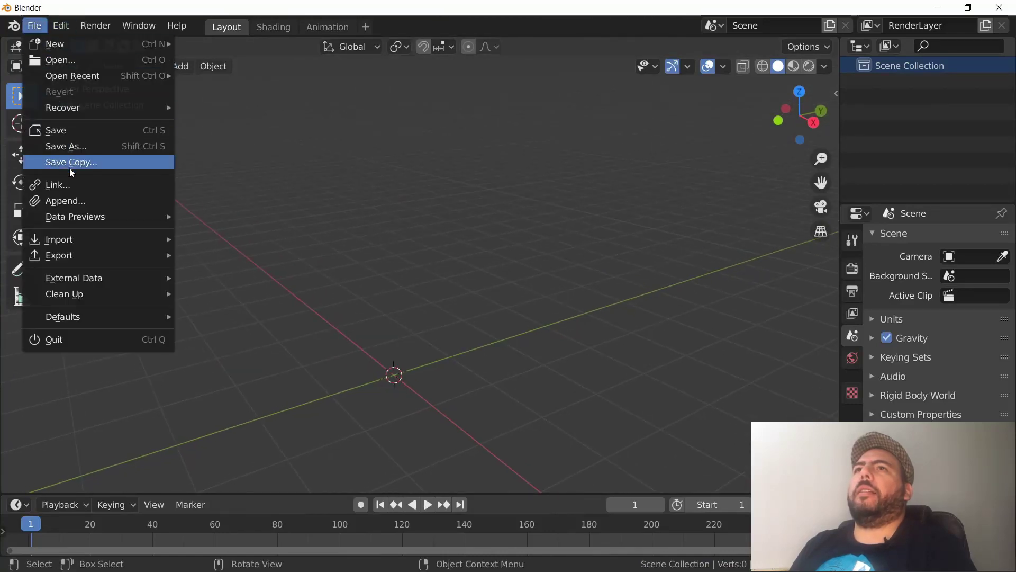
In the Link browser, open Desktop's SkinnyPeter_ReadytoLink.blend > Collection and pick Skinny Peter
{"action": "left_click", "coordinate": [69, 184]}
{"action": "left_click_drag", "start_coordinate": [465, 174], "coordinate": [454, 106]}
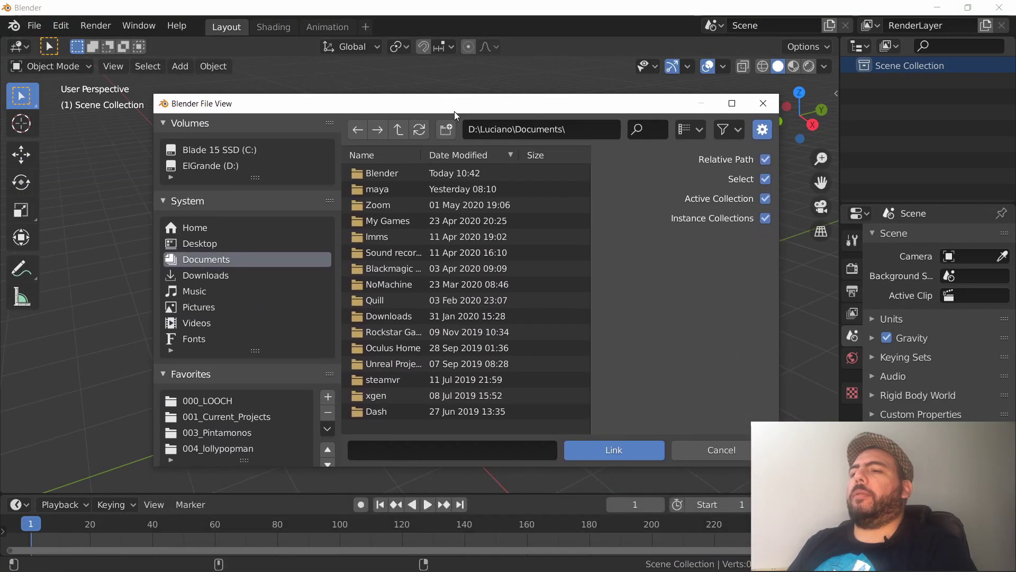
{"action": "left_click", "coordinate": [262, 241]}
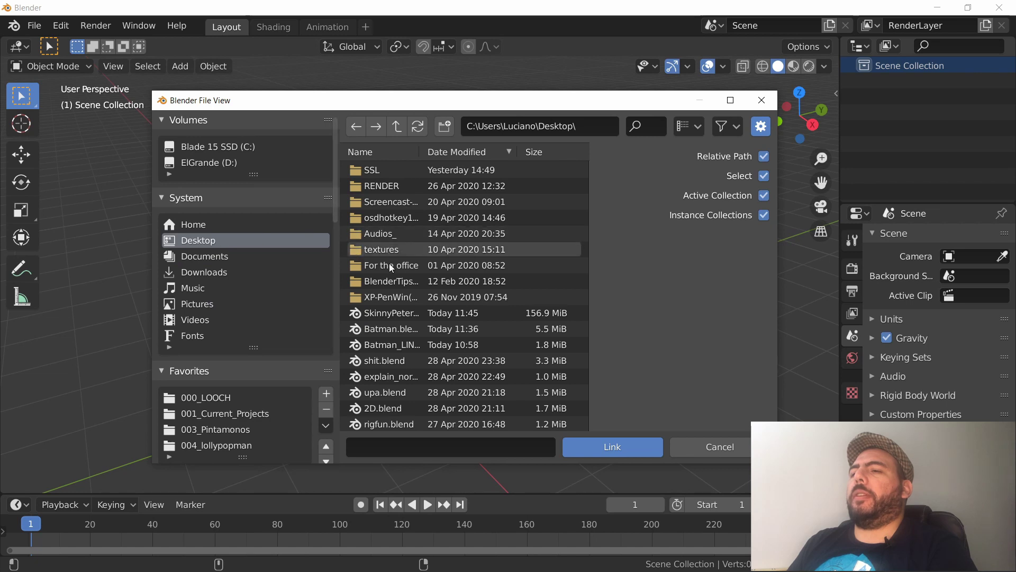
{"action": "double_click", "coordinate": [389, 316]}
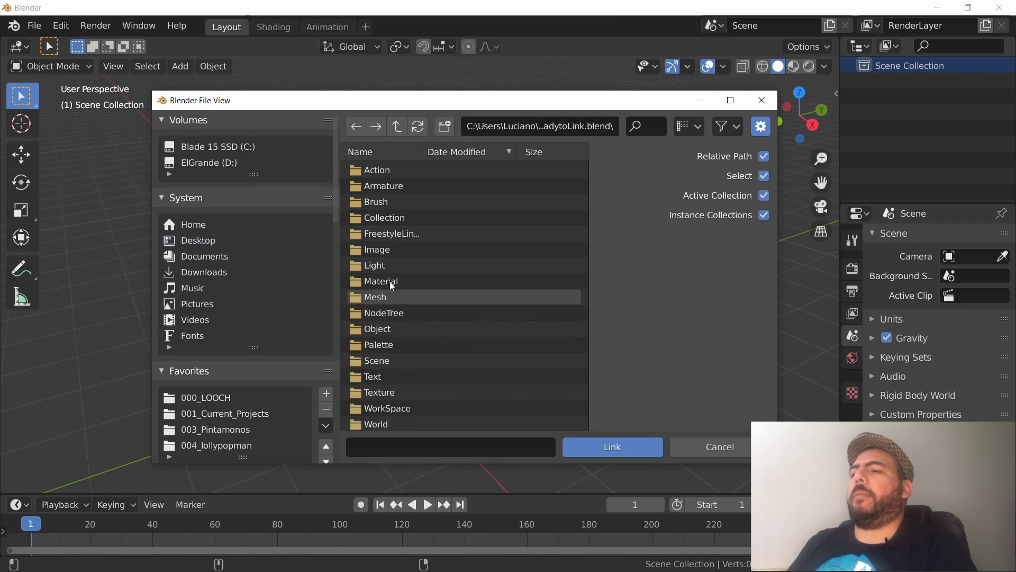
{"action": "double_click", "coordinate": [386, 218]}
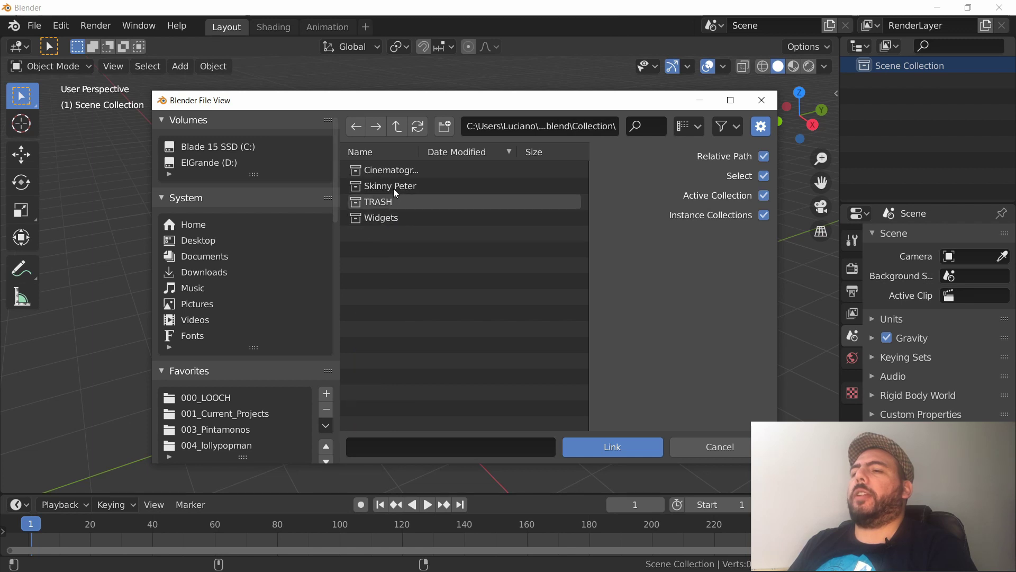
{"action": "left_click", "coordinate": [392, 186]}
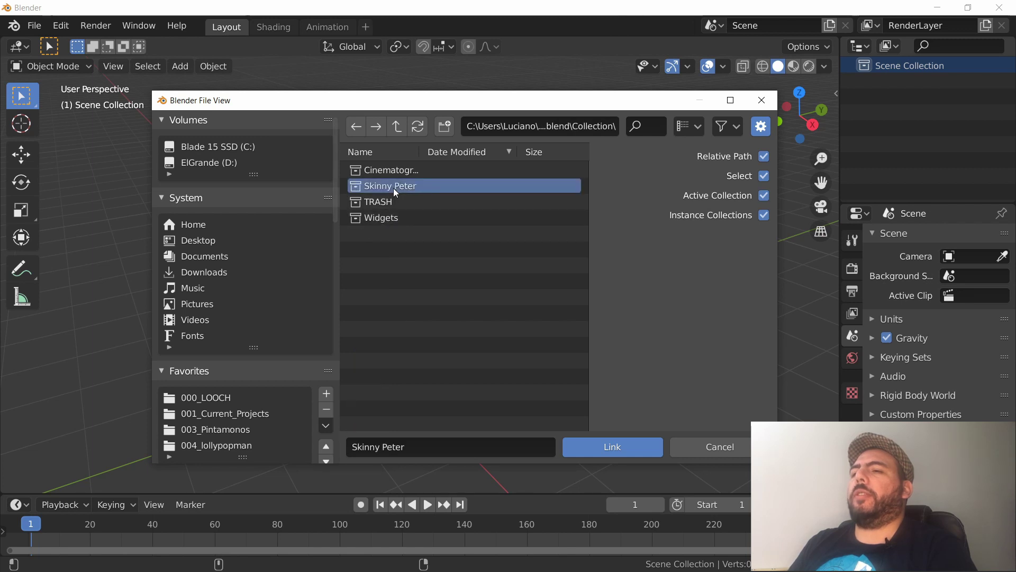
Link the Skinny Peter collection and orbit around the character at the origin
{"action": "left_click", "coordinate": [607, 450]}
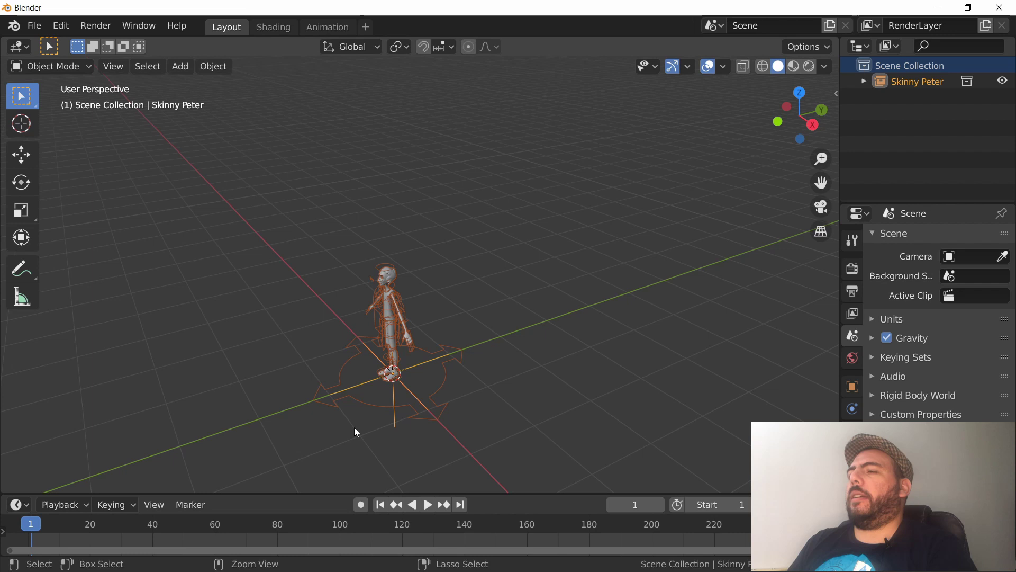
{"action": "middle_click_drag", "start_coordinate": [355, 427], "coordinate": [529, 319]}
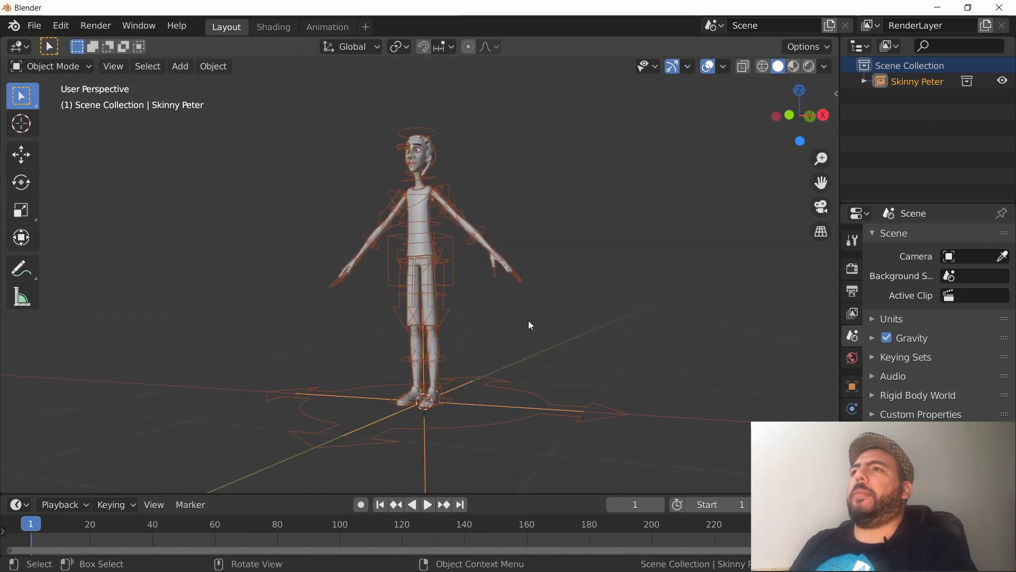
{"action": "left_click", "coordinate": [528, 320]}
{"action": "left_click", "coordinate": [427, 309]}
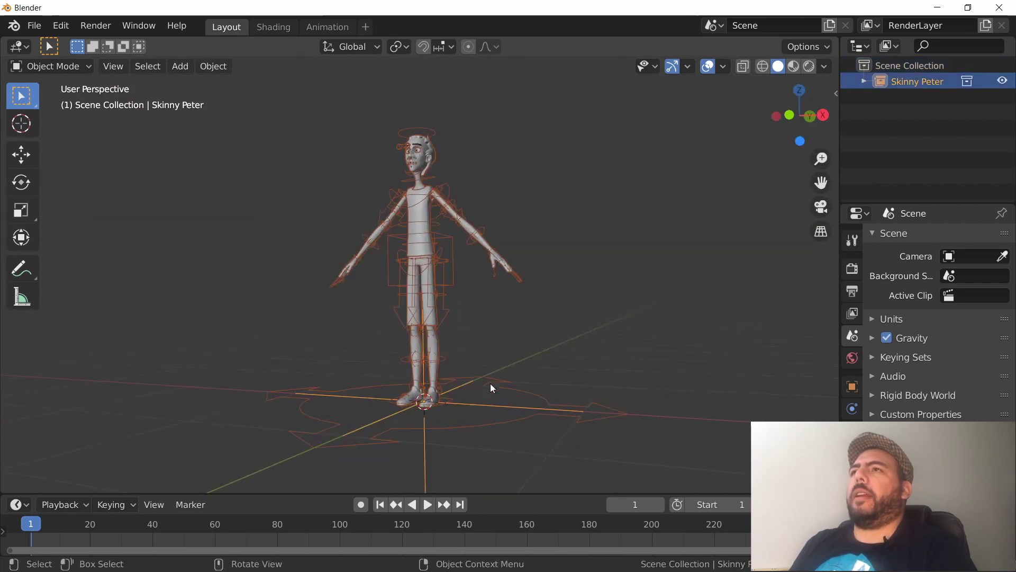
{"action": "middle_click_drag", "start_coordinate": [325, 334], "coordinate": [407, 386]}
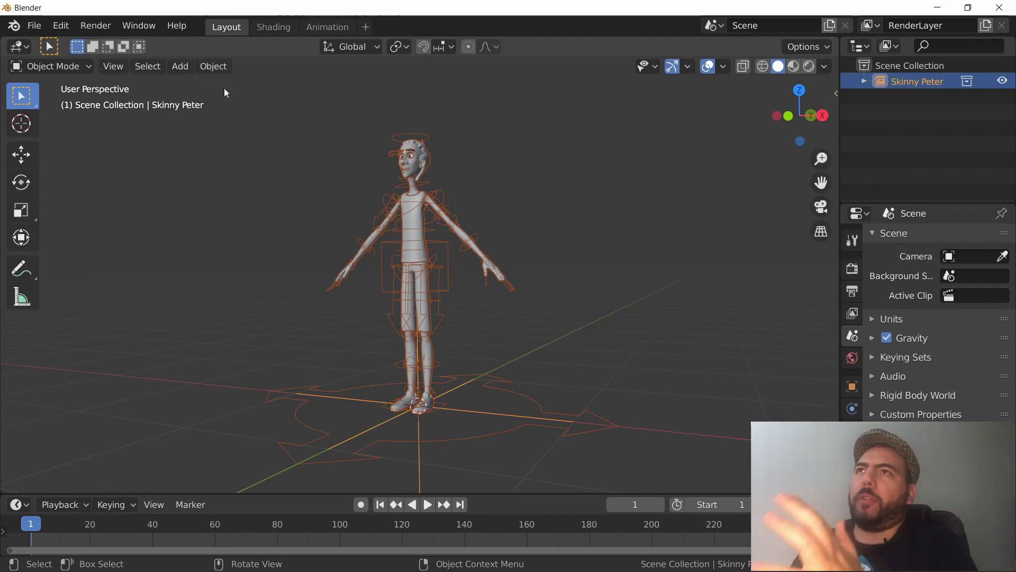
Make a proxy of the linked character from rig, creating Skinny Peter_proxy
{"action": "left_click", "coordinate": [213, 66]}
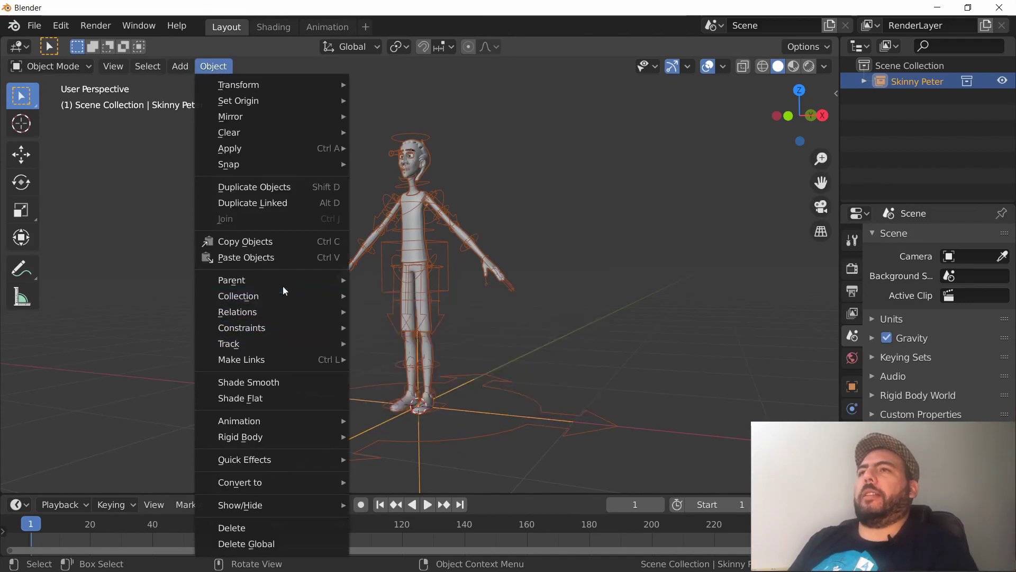
{"action": "mouse_move", "coordinate": [279, 303]}
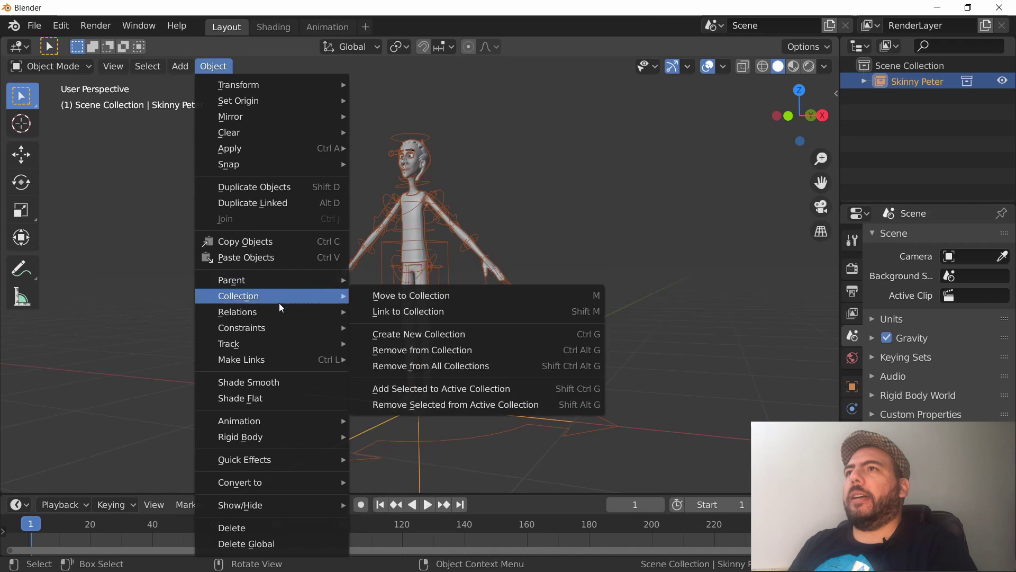
{"action": "mouse_move", "coordinate": [268, 423]}
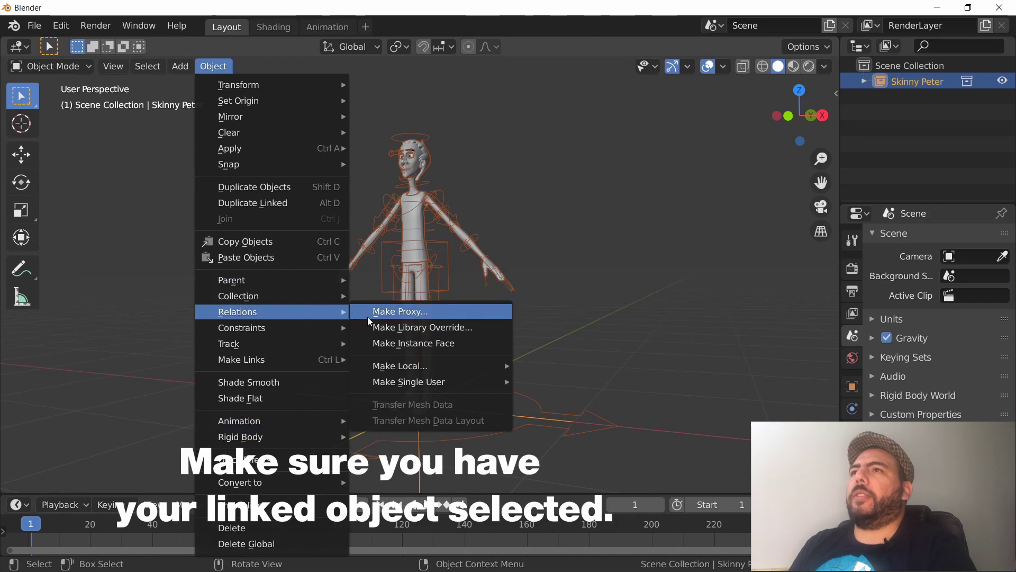
{"action": "left_click", "coordinate": [381, 313]}
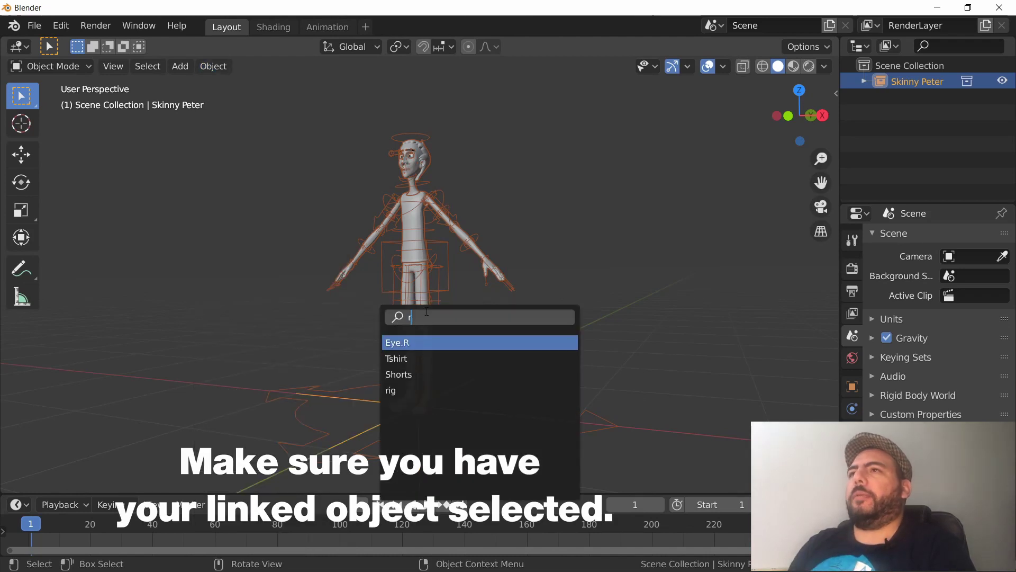
{"action": "key", "text": "Down"}
{"action": "key", "text": "Down"}
{"action": "key", "text": "Down"}
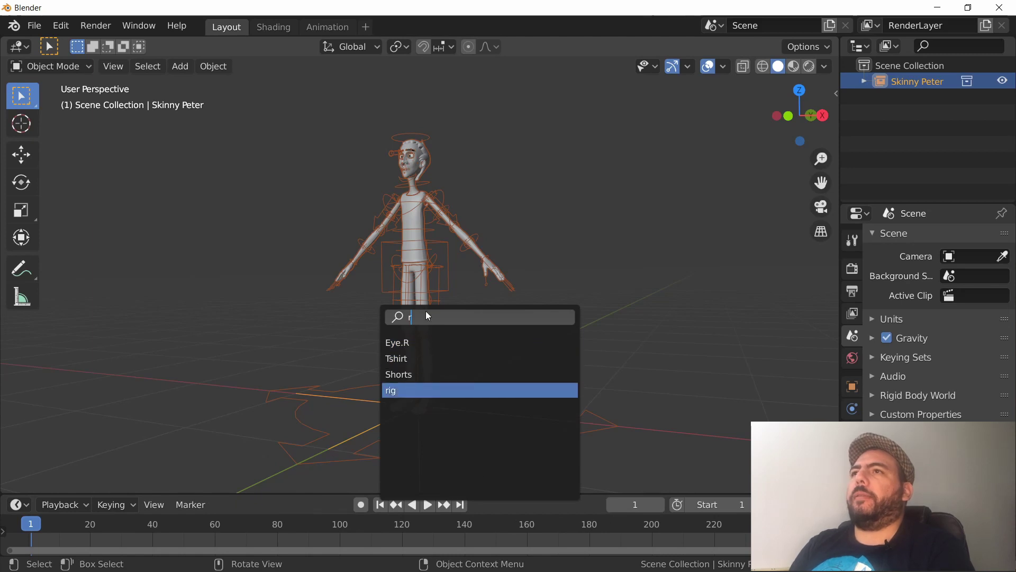
{"action": "key", "text": "Return"}
{"action": "left_click", "coordinate": [552, 413]}
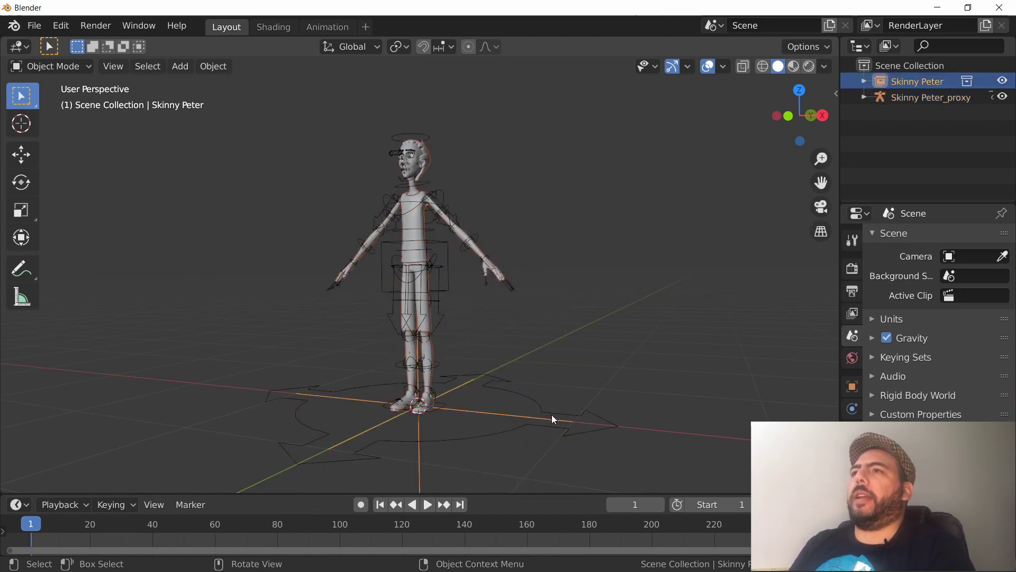
Widen the Outliner and toggle Skinny Peter_proxy in and out of Pose Mode
{"action": "left_click", "coordinate": [900, 98]}
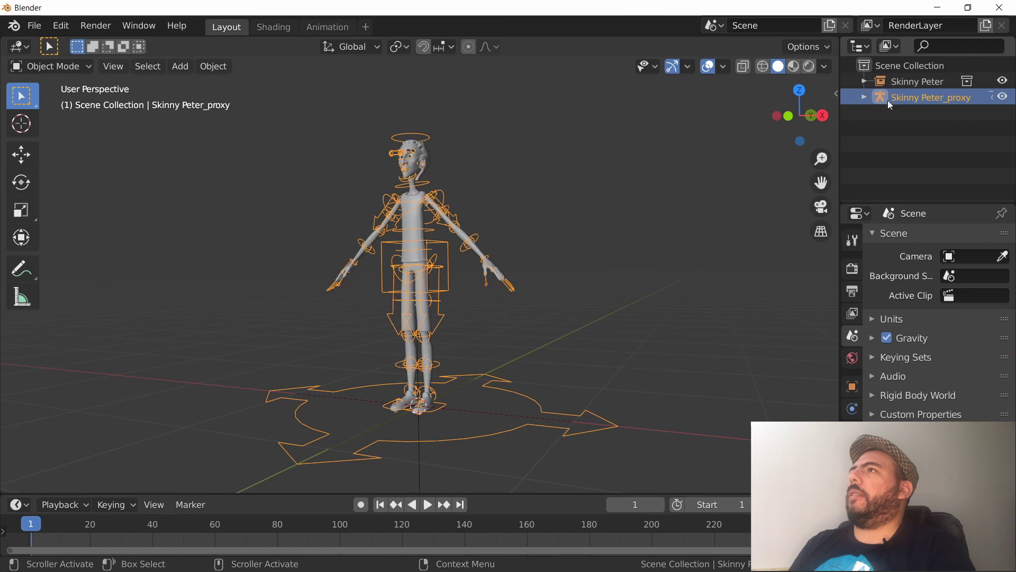
{"action": "left_click", "coordinate": [838, 126]}
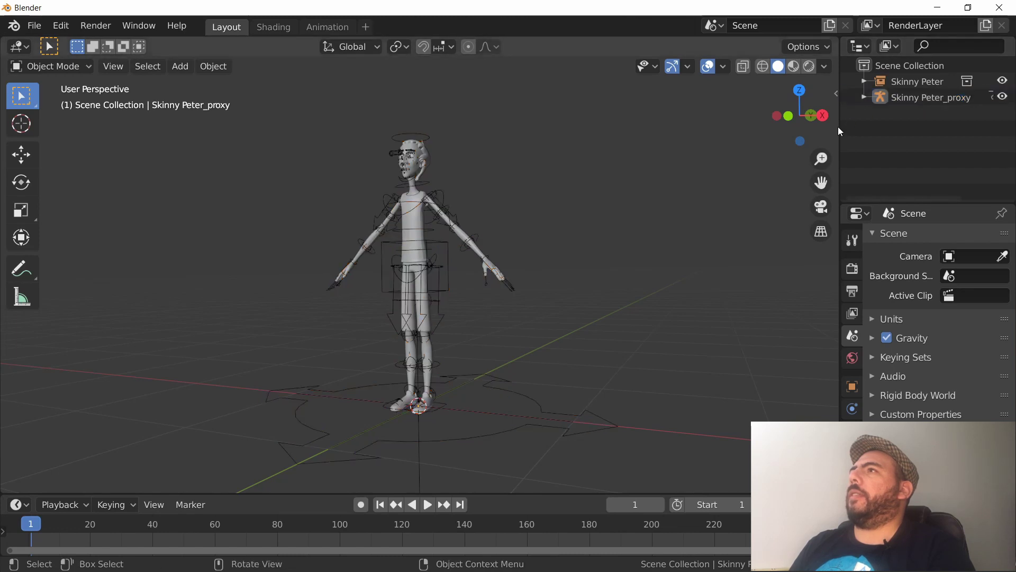
{"action": "left_click_drag", "start_coordinate": [839, 127], "coordinate": [819, 128]}
{"action": "left_click", "coordinate": [900, 98]}
{"action": "key", "text": "ctrl+Tab"}
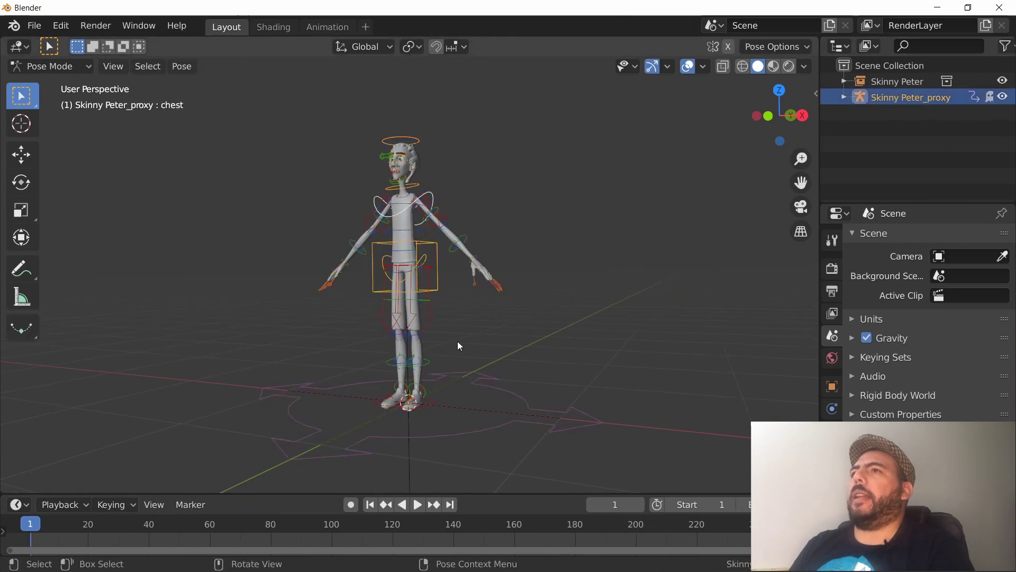
{"action": "key", "text": "ctrl+Tab"}
{"action": "key", "text": "ctrl+Tab"}
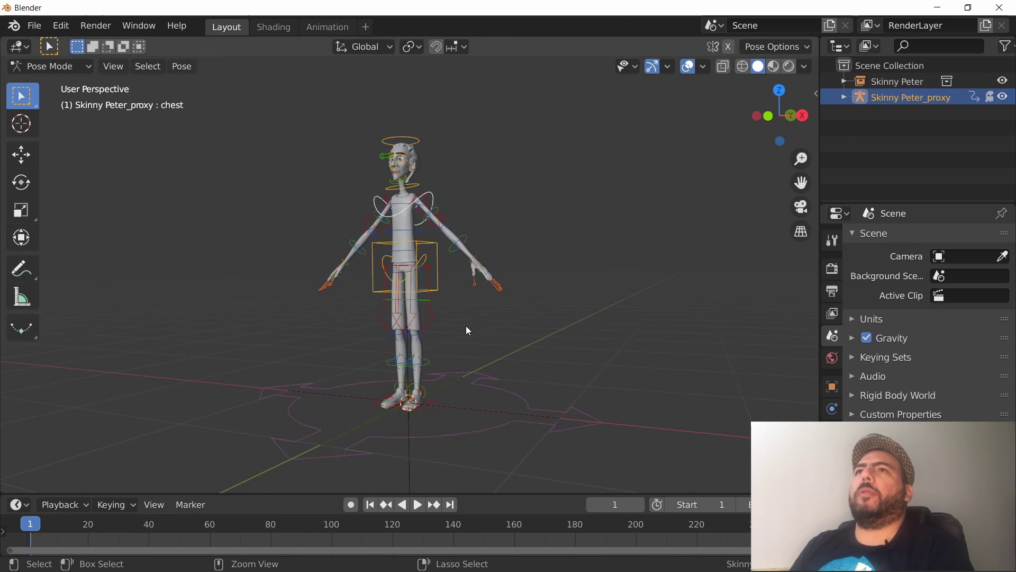
{"action": "key", "text": "ctrl+Tab"}
Reduce the Skinny Peter empty's Plain Axes display size from 0.31 to 0.20
{"action": "left_click", "coordinate": [897, 80]}
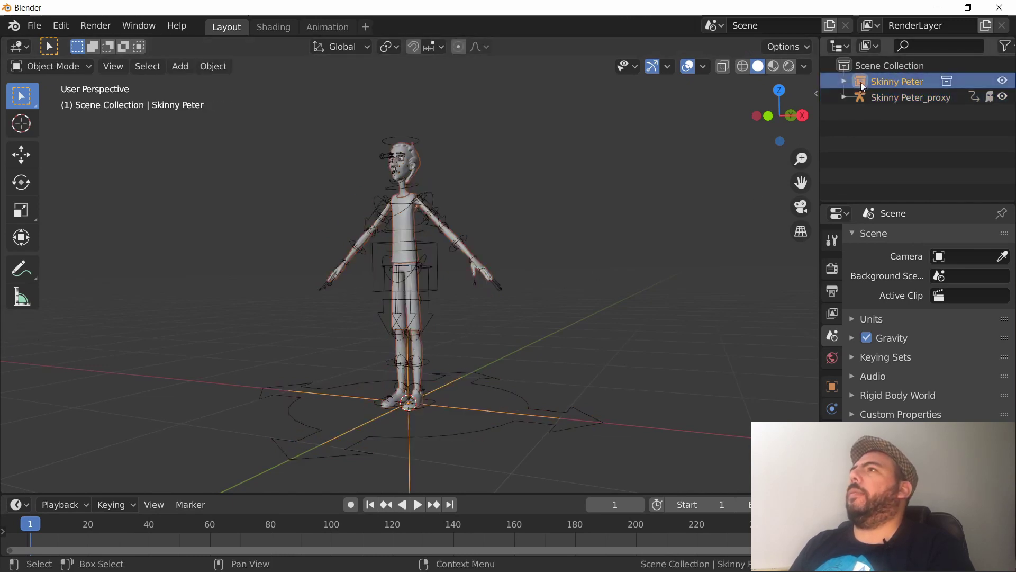
{"action": "left_click", "coordinate": [846, 81]}
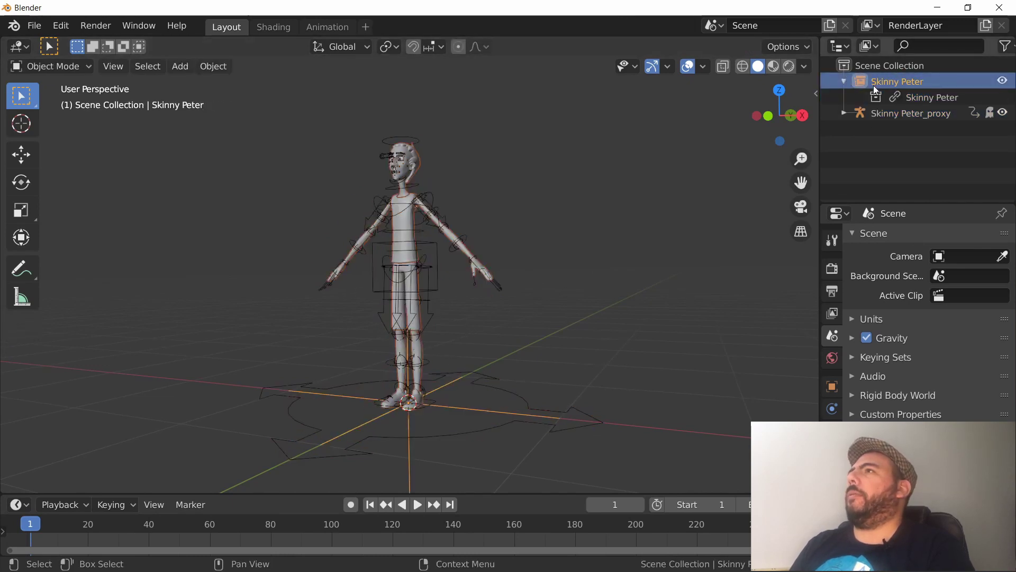
{"action": "left_click", "coordinate": [846, 80]}
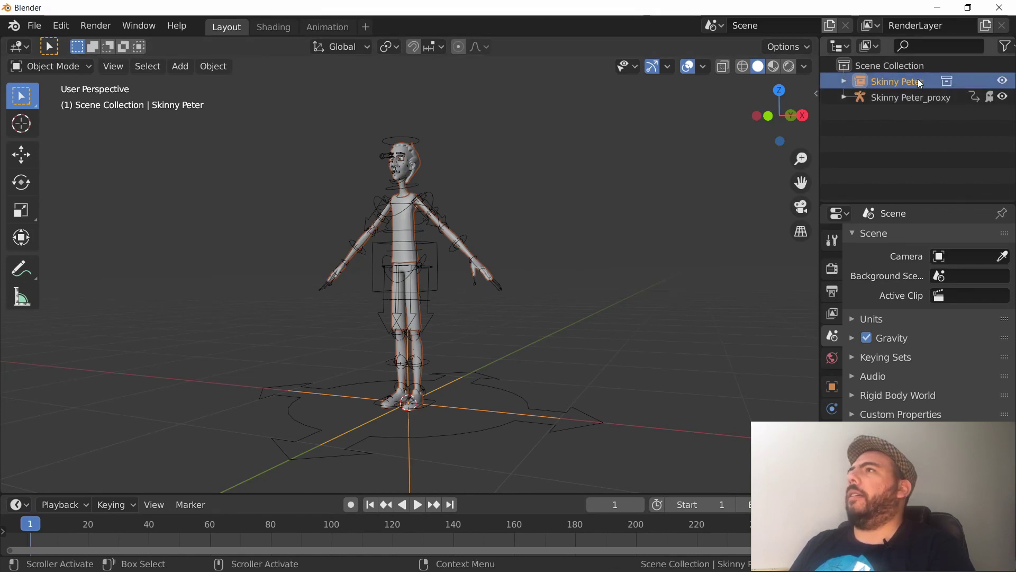
{"action": "left_click", "coordinate": [833, 453]}
{"action": "left_click_drag", "start_coordinate": [946, 278], "coordinate": [895, 287]}
{"action": "middle_click_drag", "start_coordinate": [486, 377], "coordinate": [503, 358]}
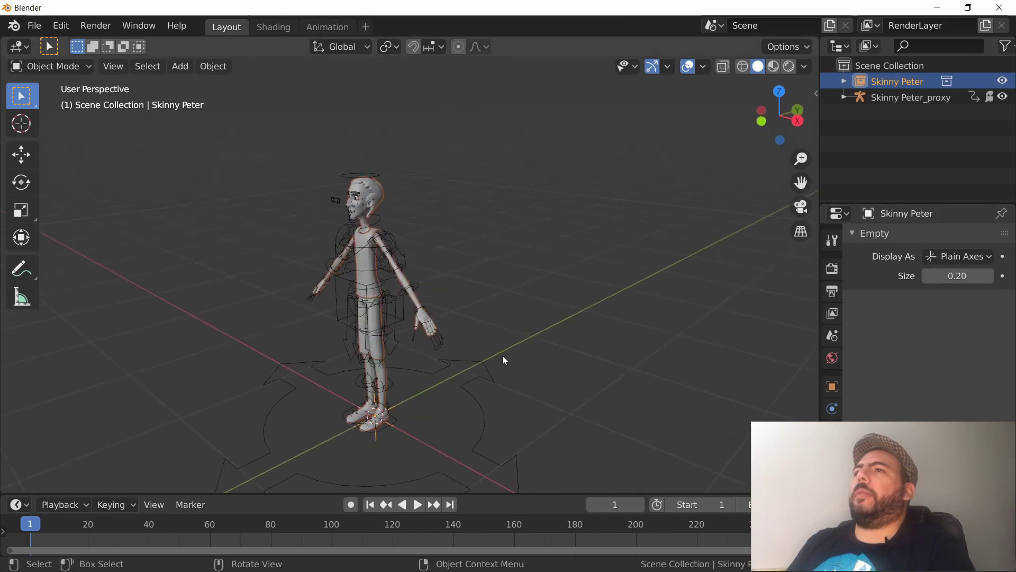
Turn on Lock Object Modes in the Edit menu
{"action": "left_click", "coordinate": [465, 399], "text": "shift"}
{"action": "middle_click_drag", "start_coordinate": [465, 399], "coordinate": [481, 380]}
{"action": "left_click", "coordinate": [61, 26]}
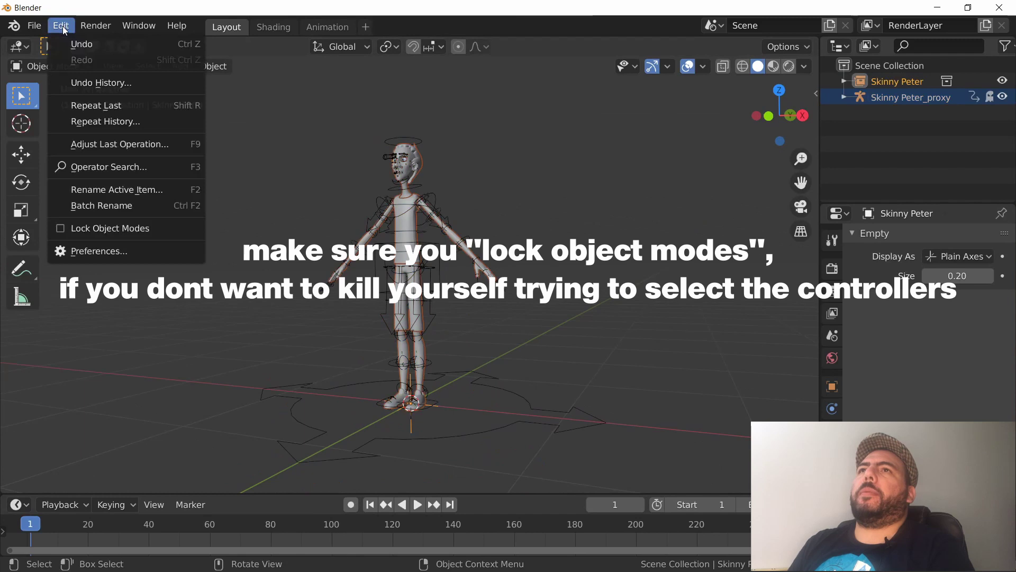
{"action": "left_click", "coordinate": [113, 229]}
Put Skinny Peter_proxy into Pose Mode and select all its bones
{"action": "left_click", "coordinate": [889, 98]}
{"action": "key", "text": "ctrl+Tab"}
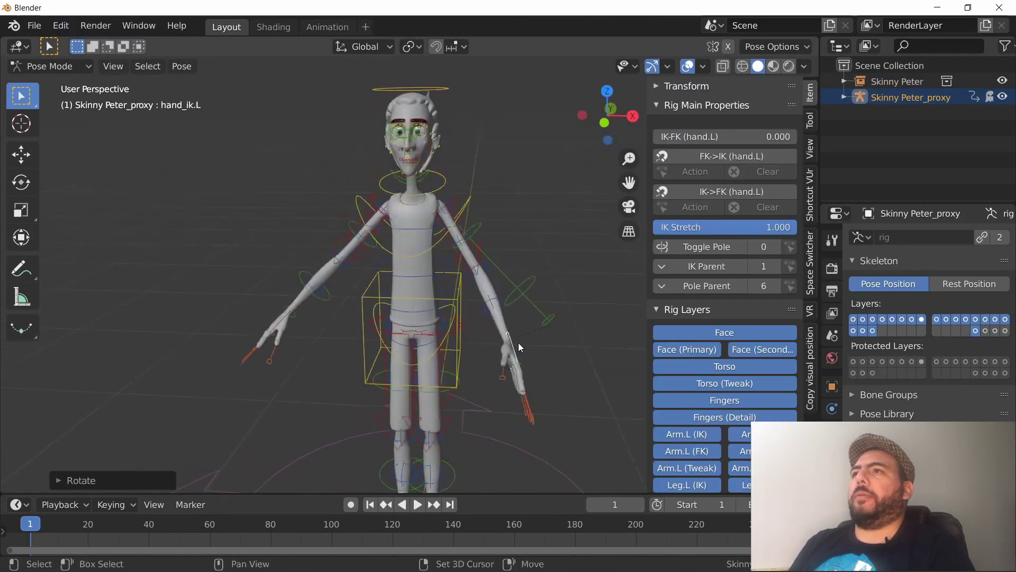
{"action": "middle_click_drag", "start_coordinate": [519, 346], "coordinate": [320, 314], "text": "shift"}
{"action": "key", "text": "a"}
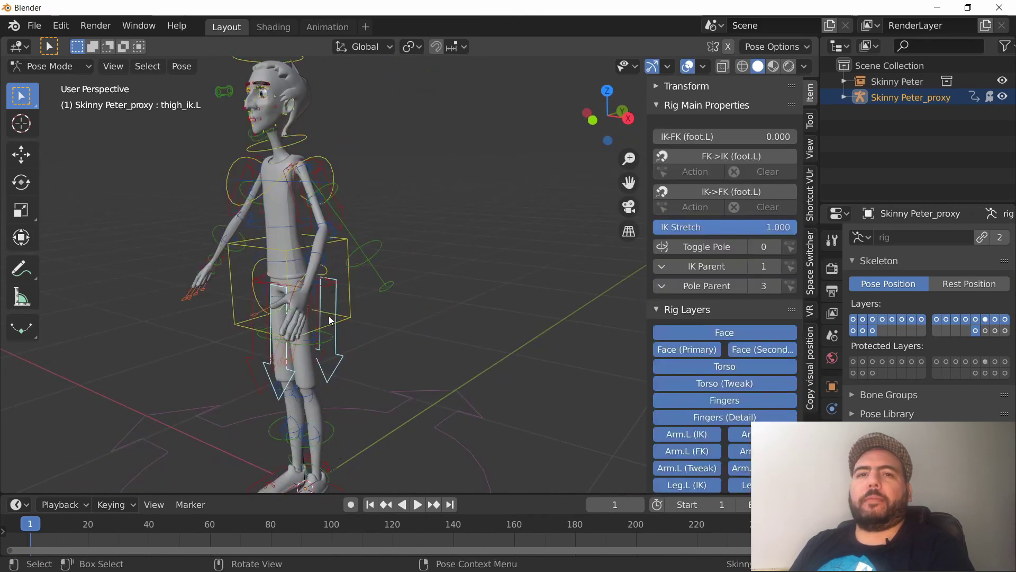